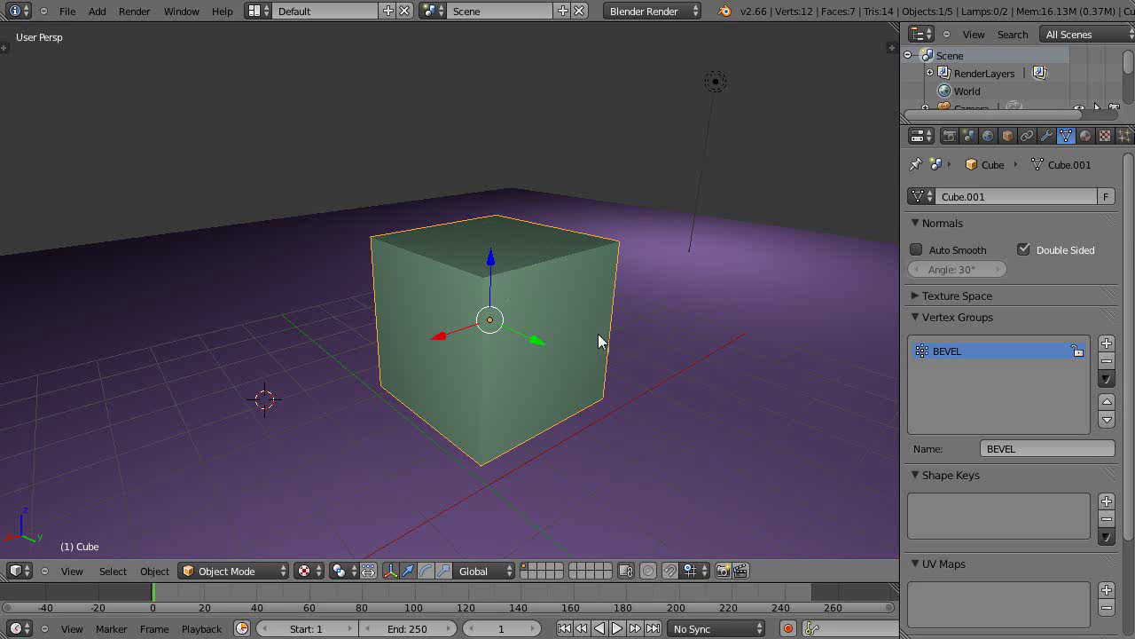
In Edit Mode, bevel the cube's top front edge into a smooth rounded curve with 11 segments
{"action": "key", "text": "Tab"}
{"action": "left_click", "coordinate": [547, 321]}
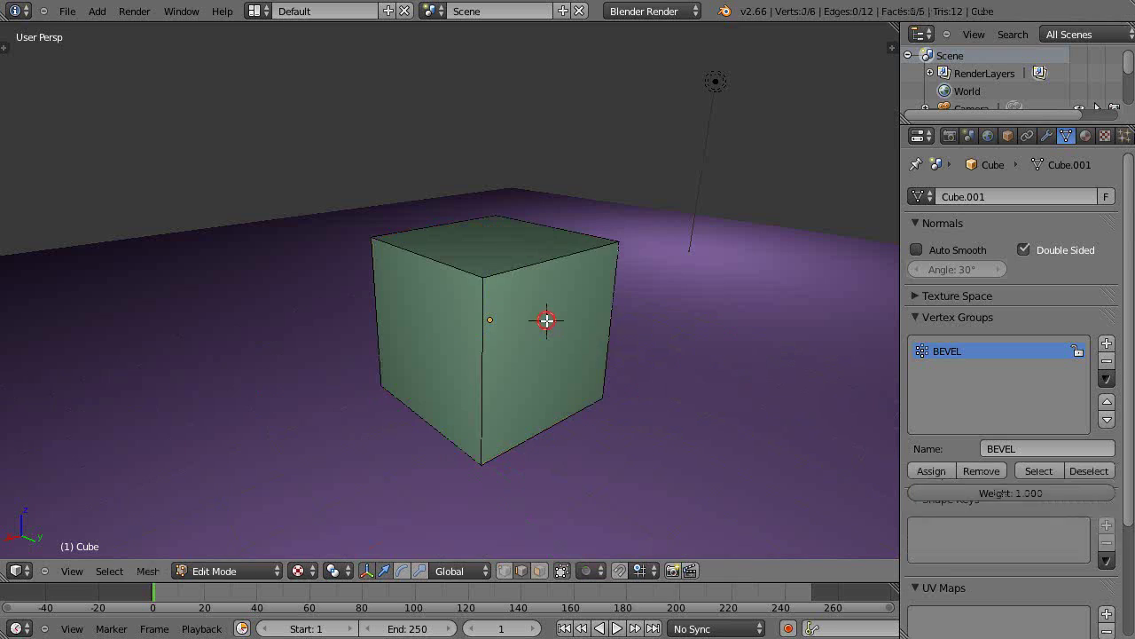
{"action": "right_click", "coordinate": [537, 270]}
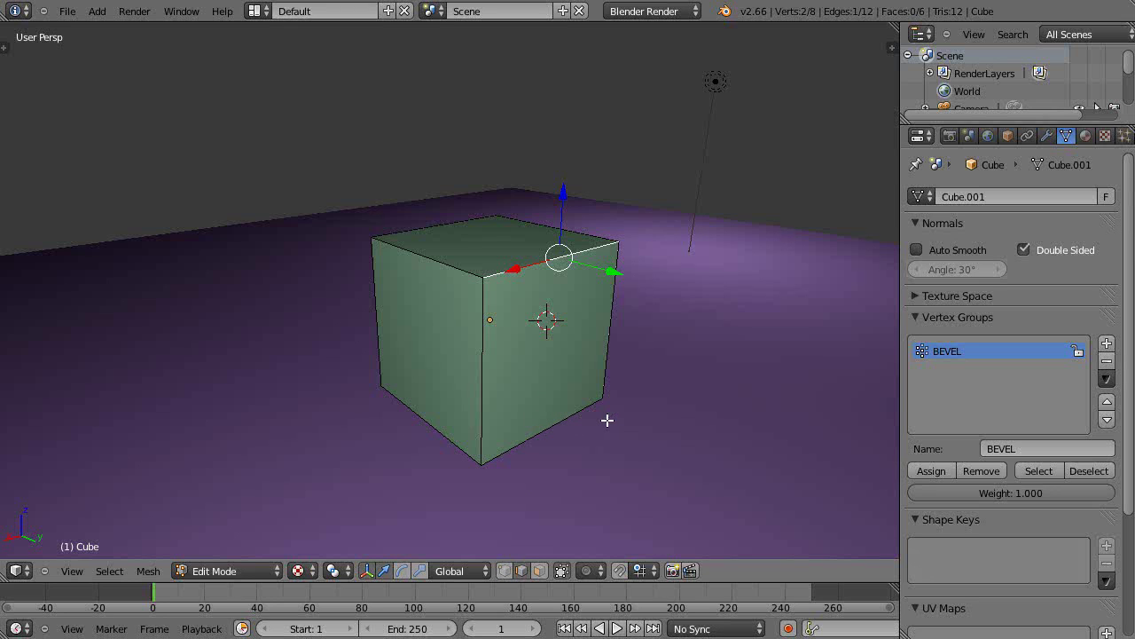
{"action": "key", "text": "ctrl+b"}
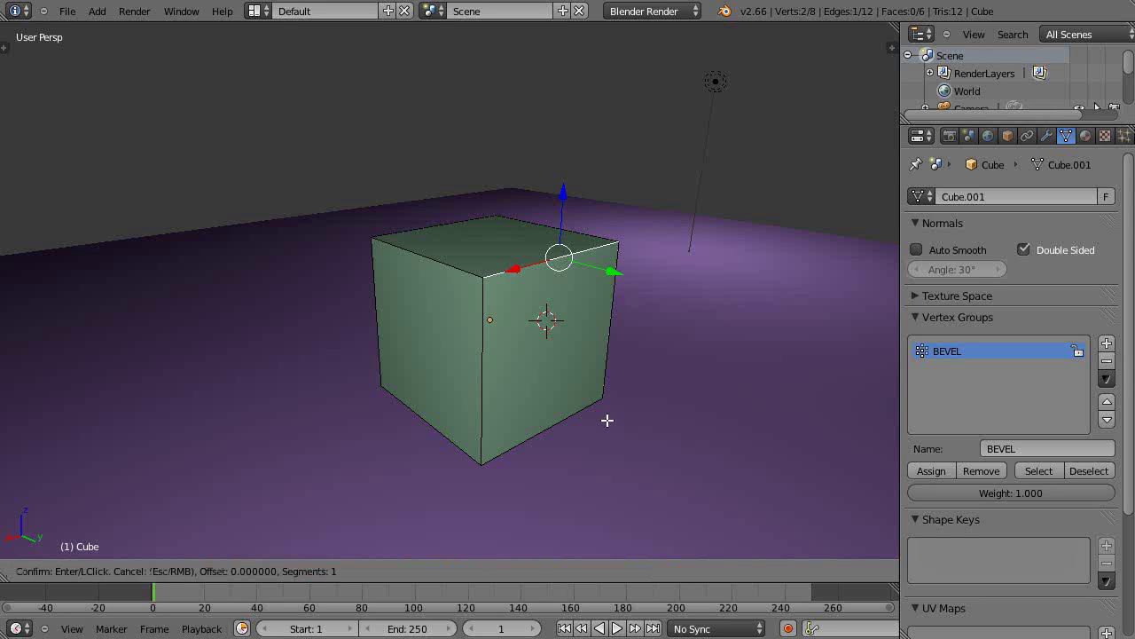
{"action": "left_click", "coordinate": [608, 420]}
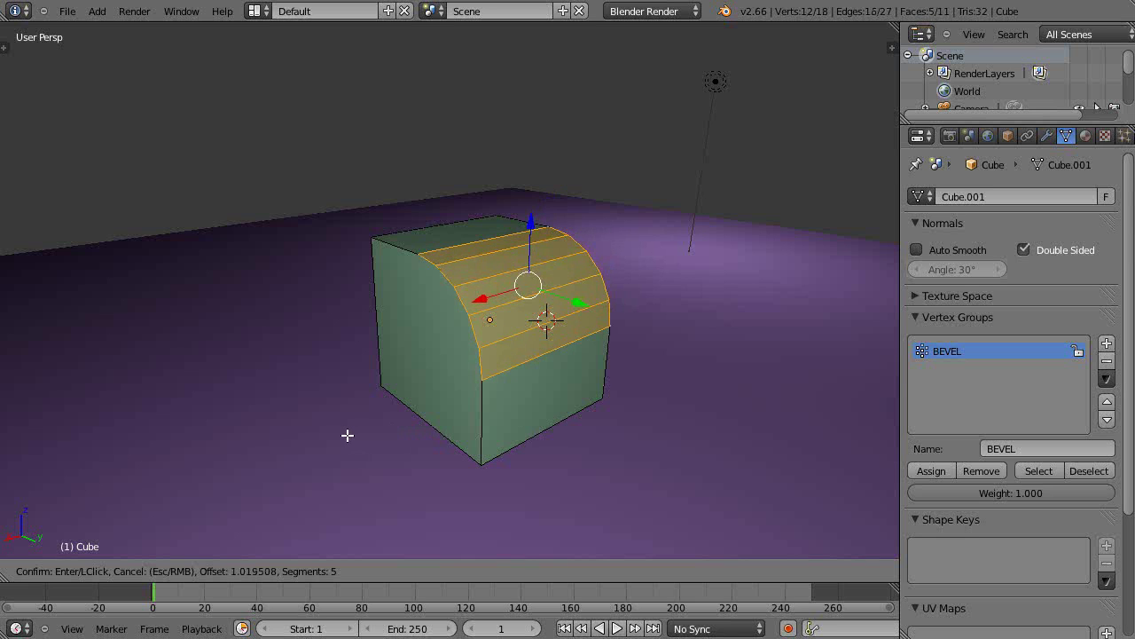
{"action": "scroll", "coordinate": [347, 435], "scroll_direction": "up", "scroll_amount": 6}
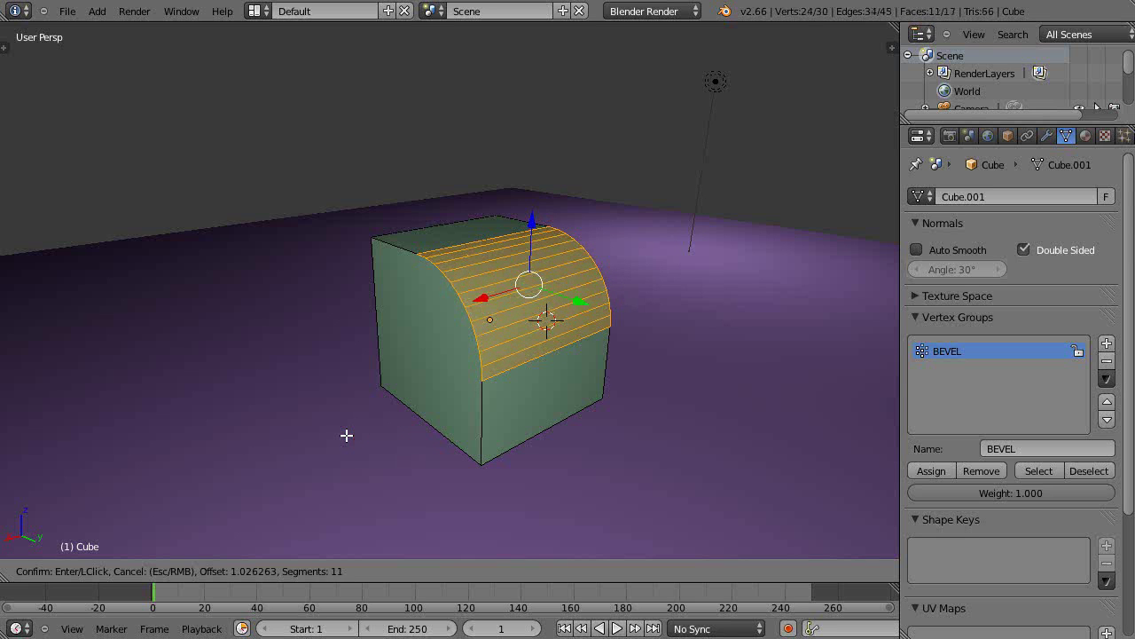
{"action": "left_click", "coordinate": [347, 435]}
{"action": "left_click", "coordinate": [427, 450]}
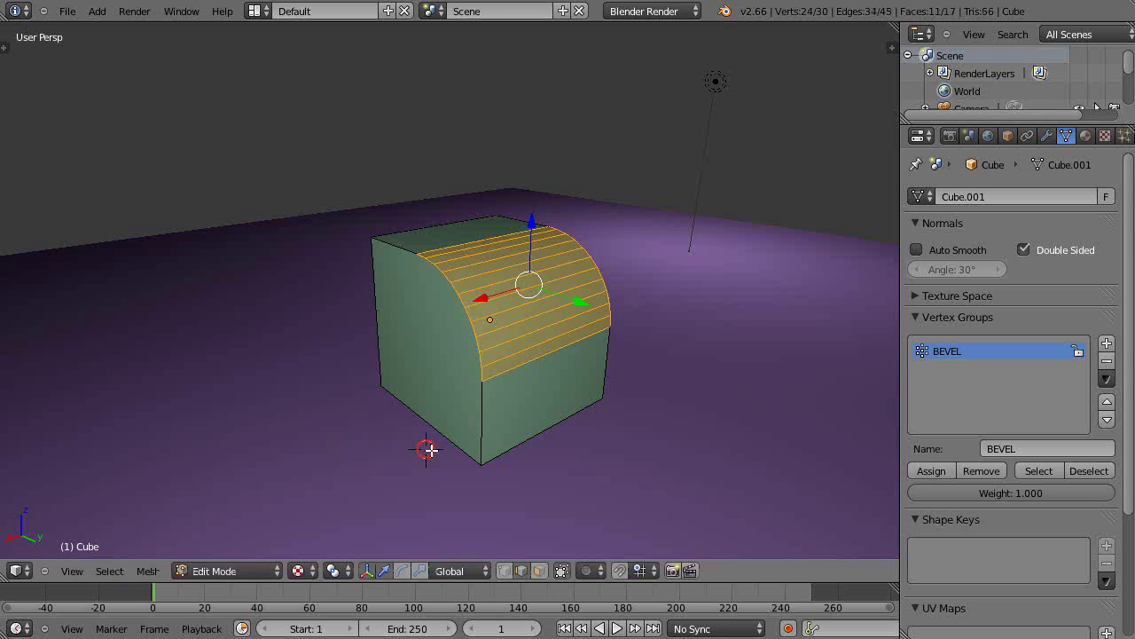
{"action": "middle_click_drag", "start_coordinate": [441, 449], "coordinate": [560, 443]}
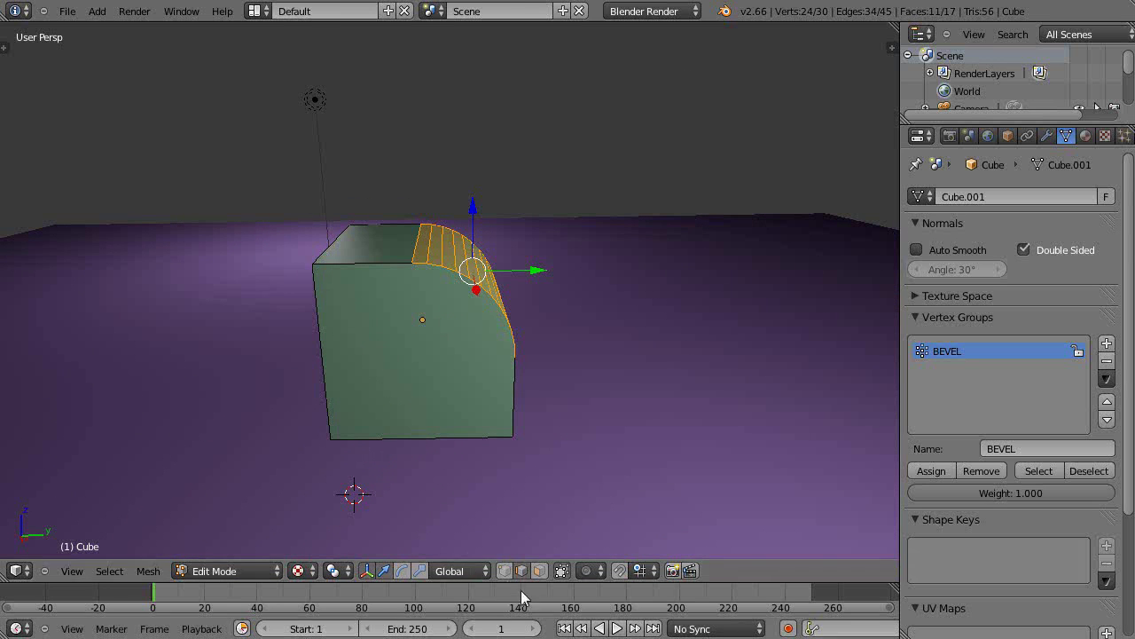
Vertex-bevel the top corner beside the curved edge into a multi-segment rounded corner patch
{"action": "right_click", "coordinate": [314, 264]}
{"action": "middle_click_drag", "start_coordinate": [373, 326], "coordinate": [427, 347]}
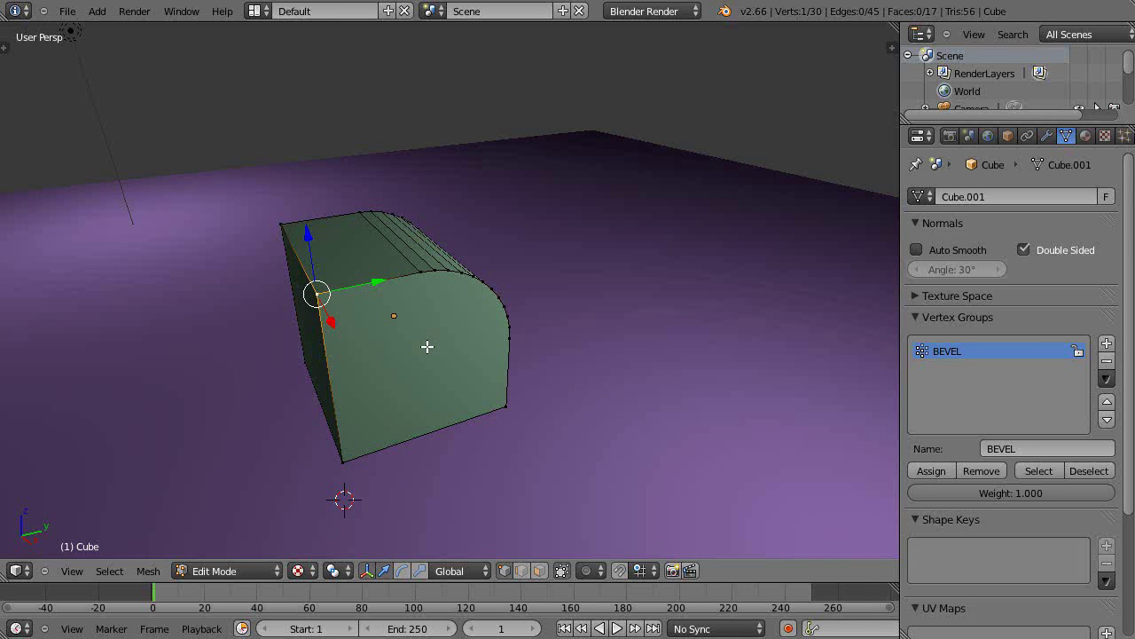
{"action": "key", "text": "ctrl+b"}
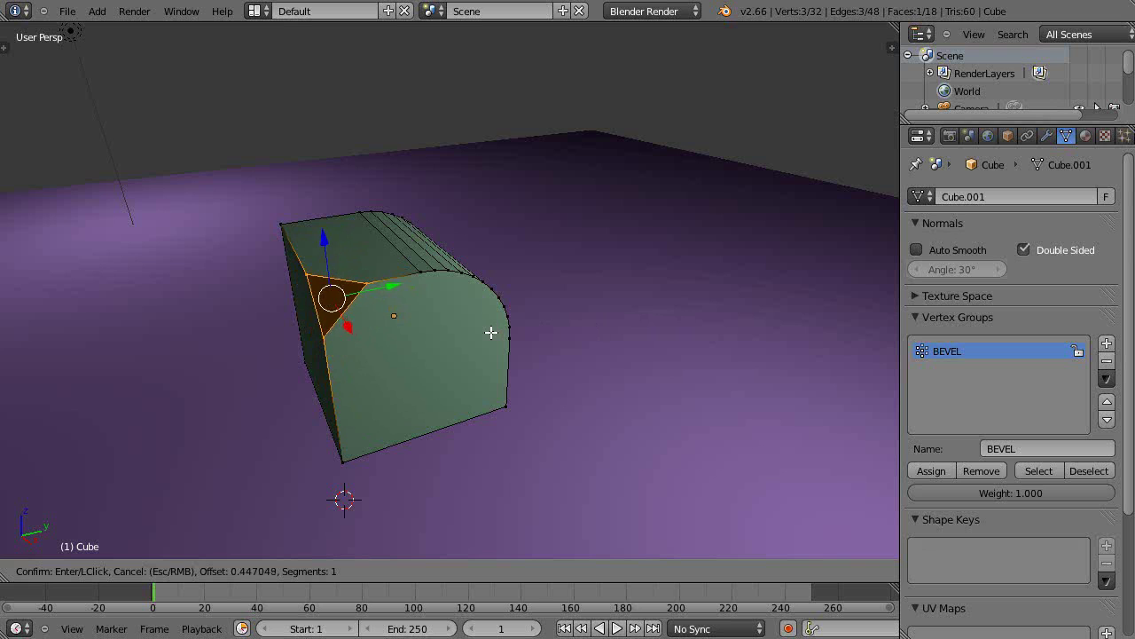
{"action": "scroll", "coordinate": [496, 334], "scroll_direction": "up", "scroll_amount": 9}
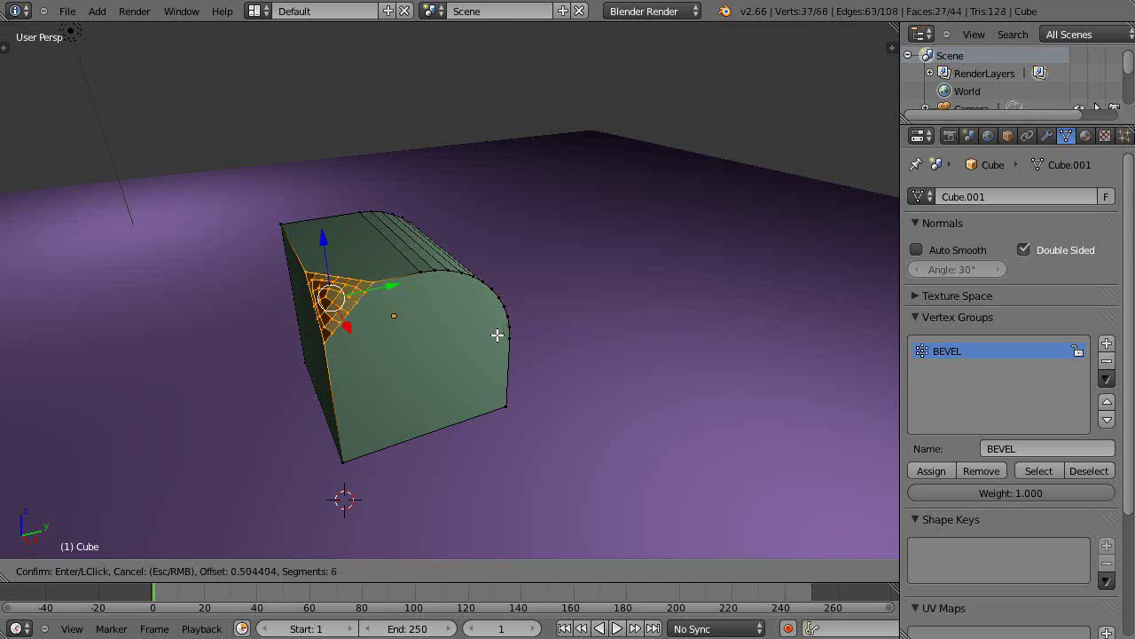
{"action": "left_click", "coordinate": [496, 334]}
{"action": "mouse_move", "coordinate": [496, 334]}
{"action": "middle_mouse_down"}
{"action": "mouse_move", "coordinate": [500, 345]}
{"action": "mouse_move", "coordinate": [489, 314]}
{"action": "mouse_move", "coordinate": [613, 240]}
{"action": "mouse_move", "coordinate": [689, 276]}
{"action": "mouse_move", "coordinate": [542, 347]}
{"action": "mouse_move", "coordinate": [393, 367]}
{"action": "mouse_move", "coordinate": [459, 337]}
{"action": "mouse_move", "coordinate": [385, 325]}
{"action": "mouse_move", "coordinate": [475, 331]}
{"action": "middle_mouse_up"}
{"action": "scroll", "coordinate": [461, 339], "scroll_direction": "down", "scroll_amount": 2}
{"action": "scroll", "coordinate": [475, 331], "scroll_direction": "up", "scroll_amount": 3}
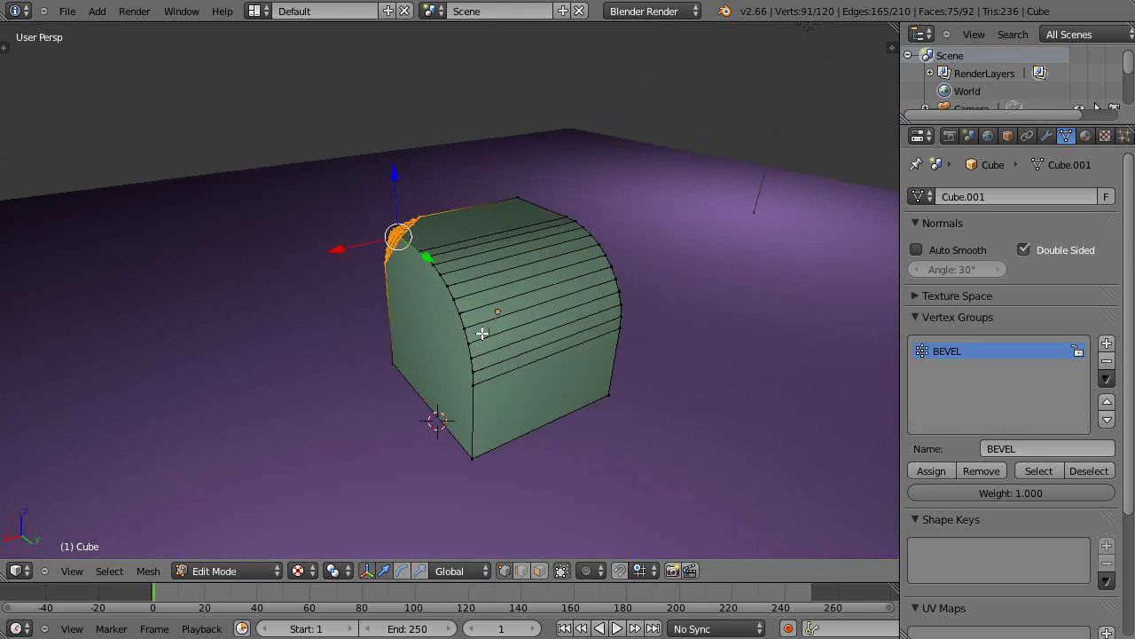
Switch to edge select and pick an edge across the curved top, orbiting over it
{"action": "key", "text": "Tab"}
{"action": "key", "text": "Tab"}
{"action": "left_click", "coordinate": [525, 572]}
{"action": "right_click", "coordinate": [492, 255]}
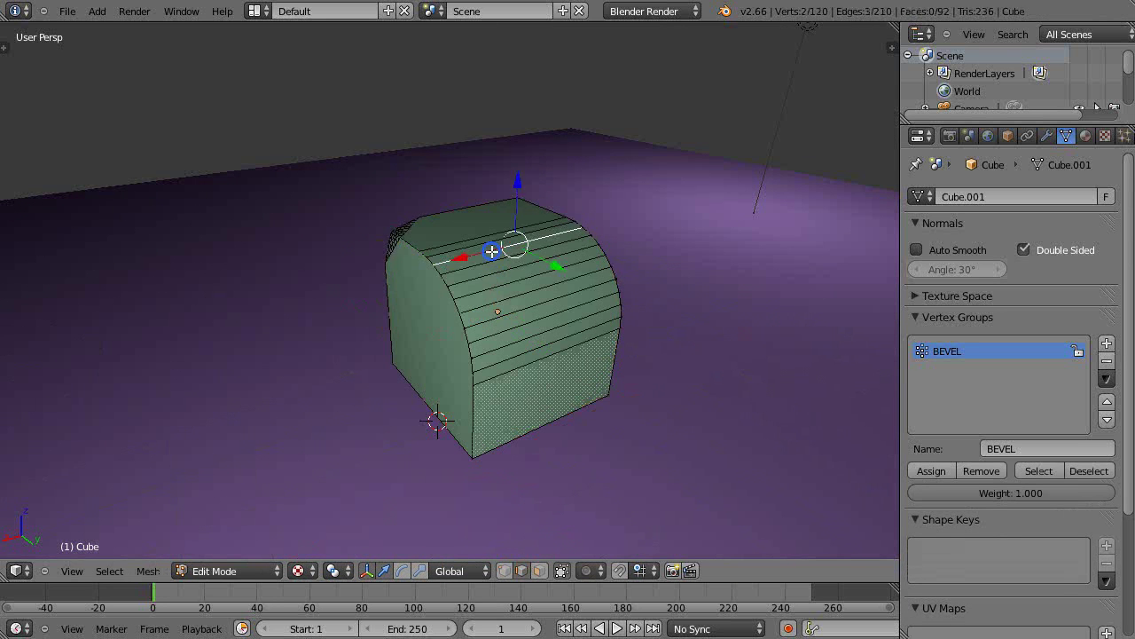
{"action": "middle_click_drag", "start_coordinate": [537, 305], "coordinate": [620, 352]}
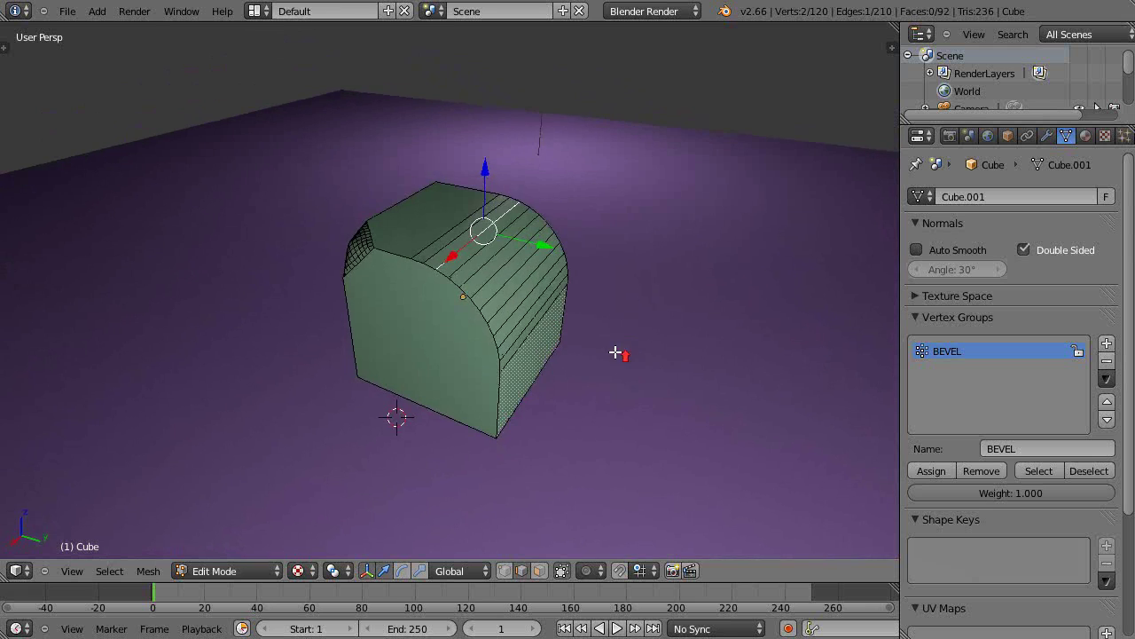
{"action": "scroll", "coordinate": [621, 352], "scroll_direction": "up", "scroll_amount": 3}
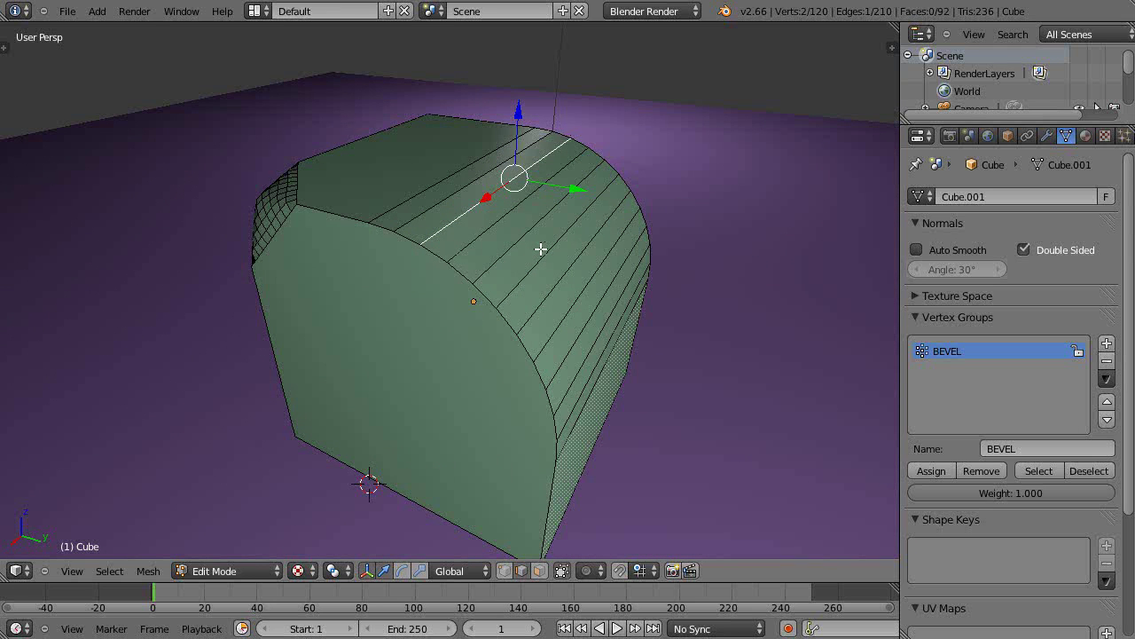
{"action": "middle_click_drag", "start_coordinate": [532, 258], "coordinate": [492, 282]}
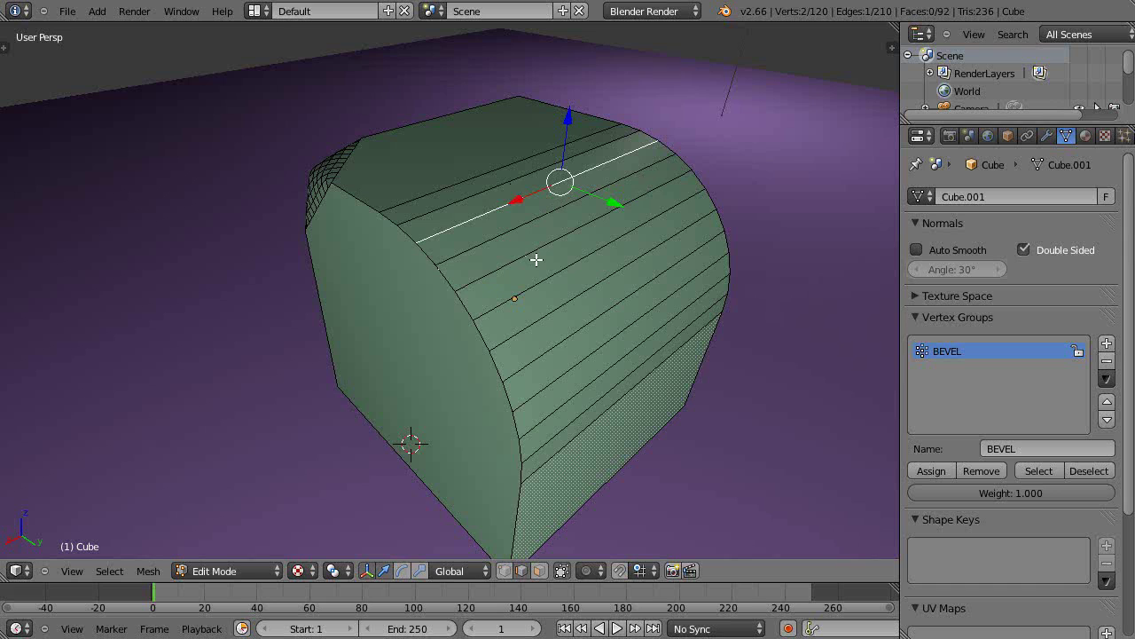
Delete one face strip on the curved top to open a hole
{"action": "left_click", "coordinate": [538, 570]}
{"action": "right_click", "coordinate": [501, 226]}
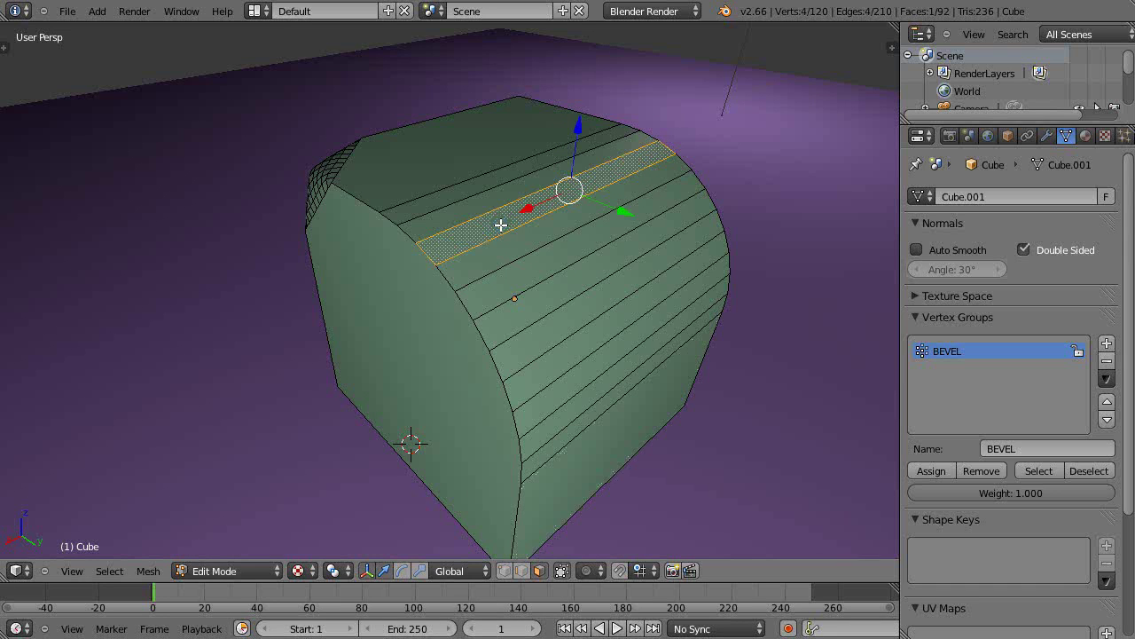
{"action": "key", "text": "x"}
{"action": "left_click", "coordinate": [501, 227]}
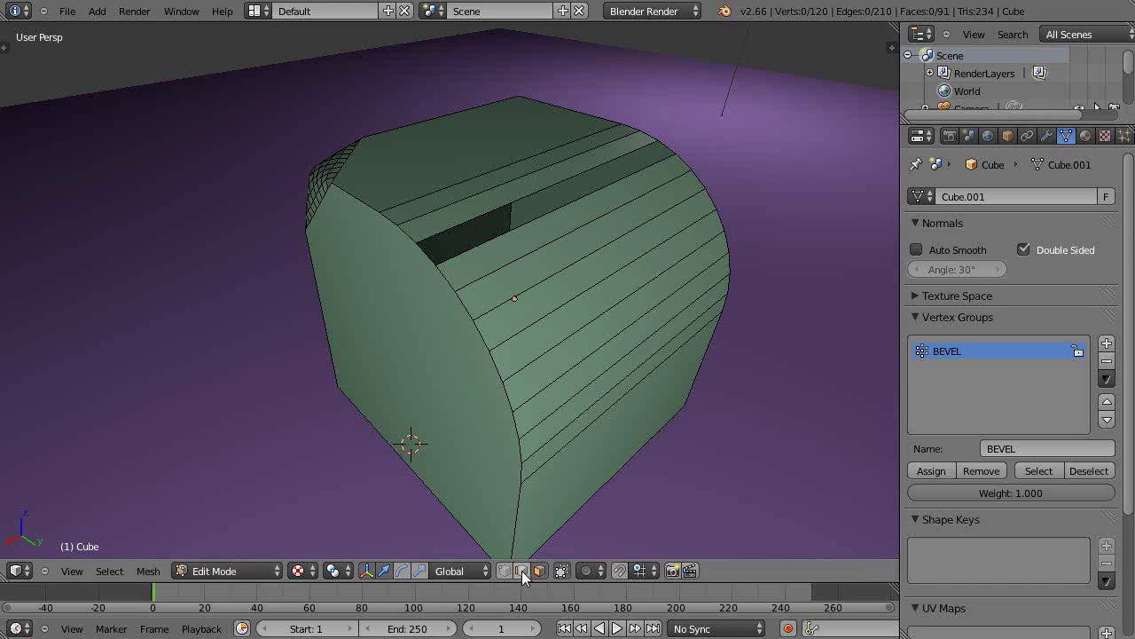
Shift the hole's lower border edge along Y and raise it to rip the opening
{"action": "right_click", "coordinate": [510, 230]}
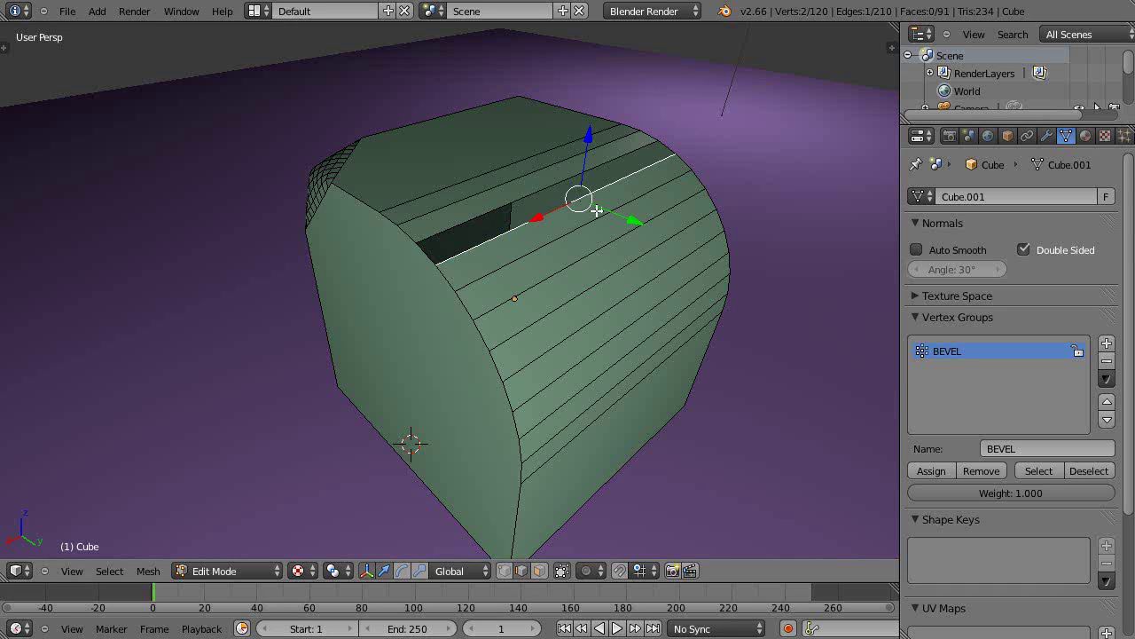
{"action": "key", "text": "g"}
{"action": "key", "text": "y"}
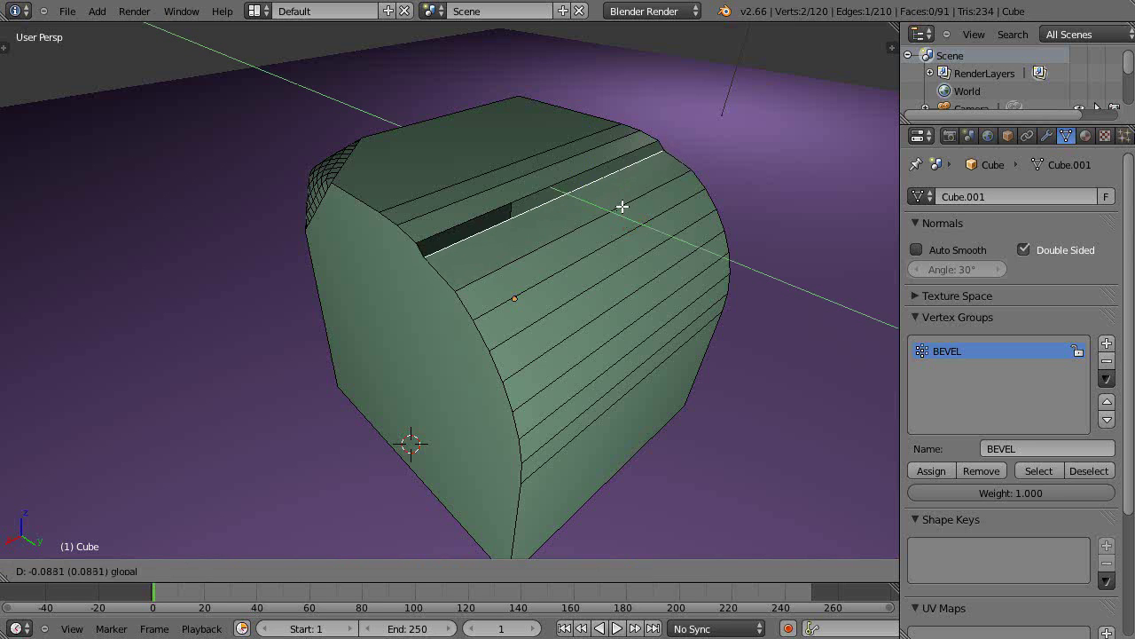
{"action": "left_click", "coordinate": [622, 204]}
{"action": "left_click_drag", "start_coordinate": [569, 131], "coordinate": [580, 109]}
{"action": "middle_click_drag", "start_coordinate": [568, 245], "coordinate": [745, 223]}
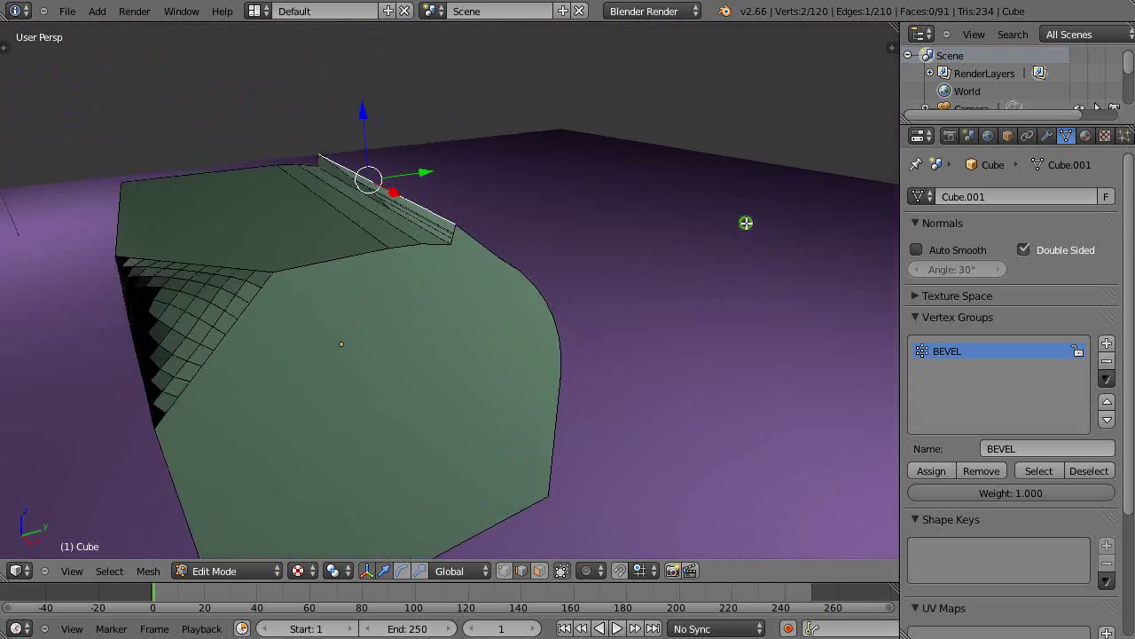
{"action": "scroll", "coordinate": [399, 240], "scroll_direction": "down", "scroll_amount": 1}
{"action": "middle_click_drag", "start_coordinate": [399, 241], "coordinate": [311, 239]}
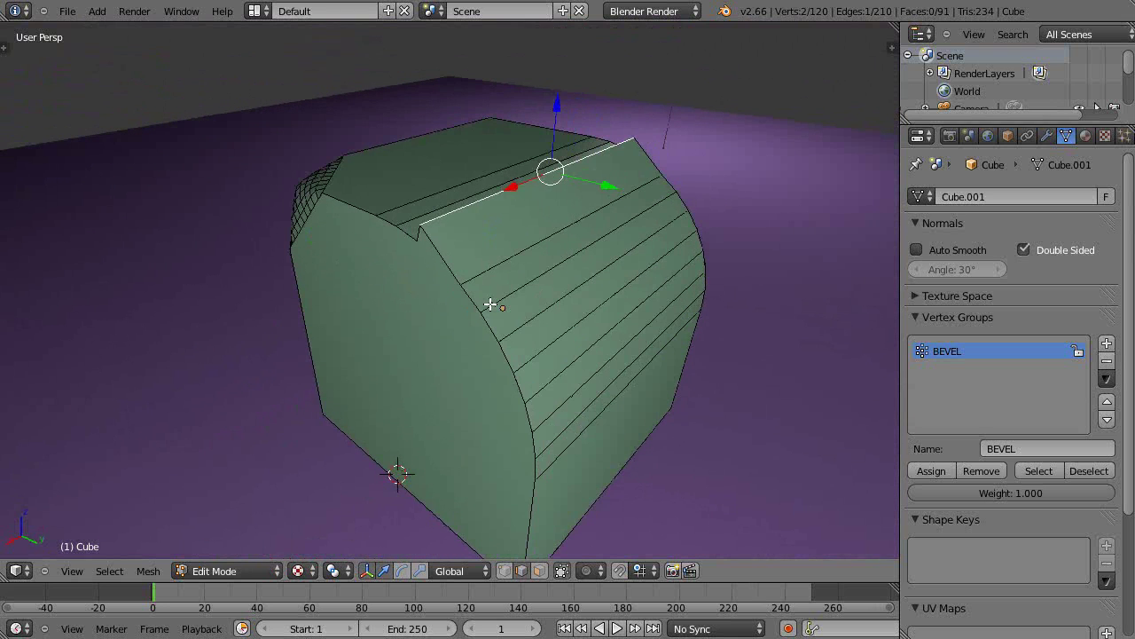
Clear the selection and undo the edits to restore the deleted face, back in edge select
{"action": "key", "text": "a"}
{"action": "key", "text": "ctrl+z"}
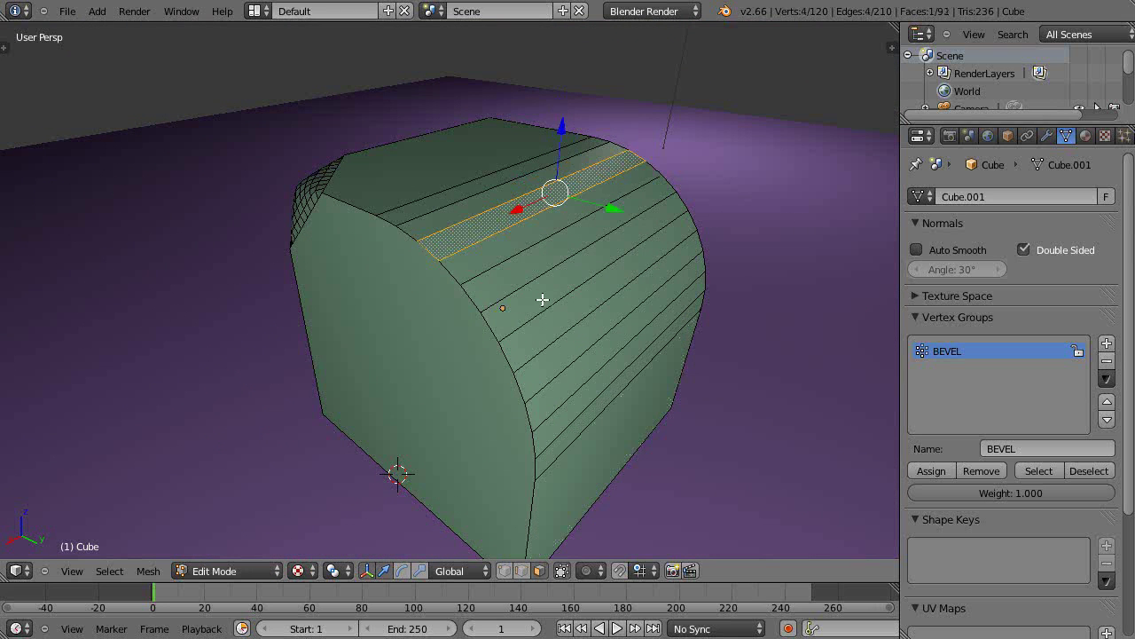
{"action": "left_click", "coordinate": [522, 571]}
Extrude the top-strip edge upward into a thin fin, redoing it once
{"action": "right_click", "coordinate": [526, 190]}
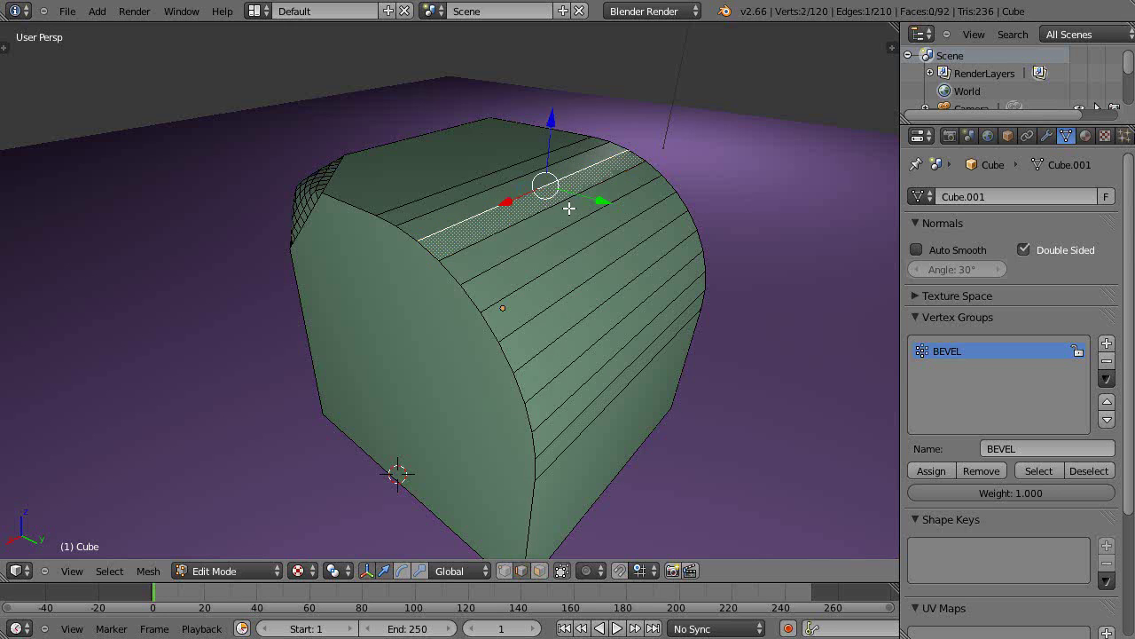
{"action": "key", "text": "e"}
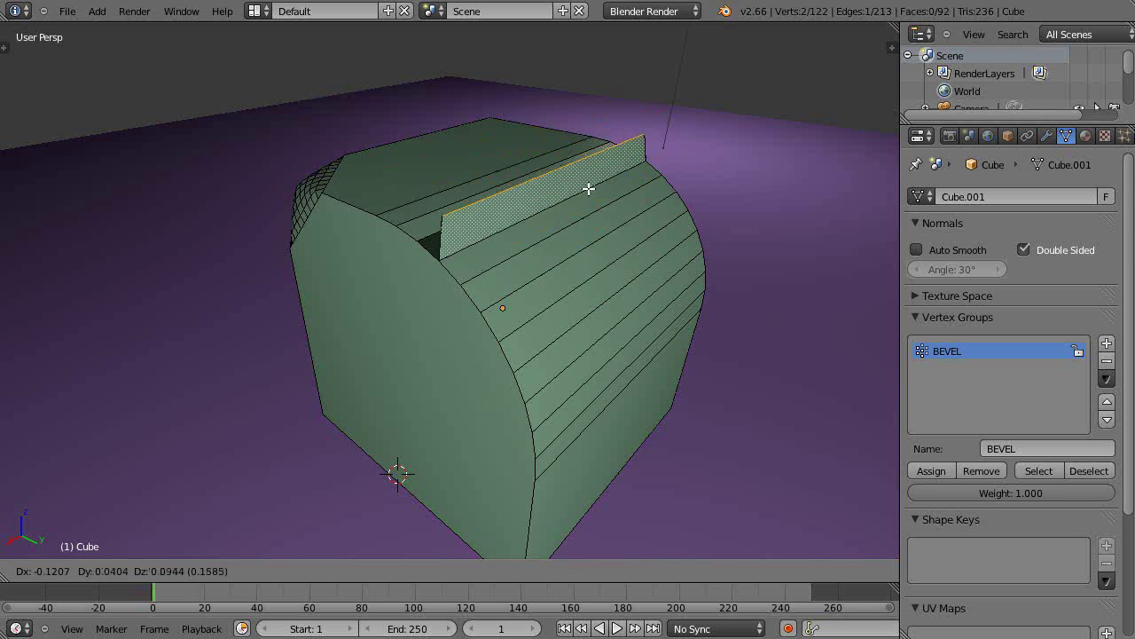
{"action": "left_click", "coordinate": [588, 188]}
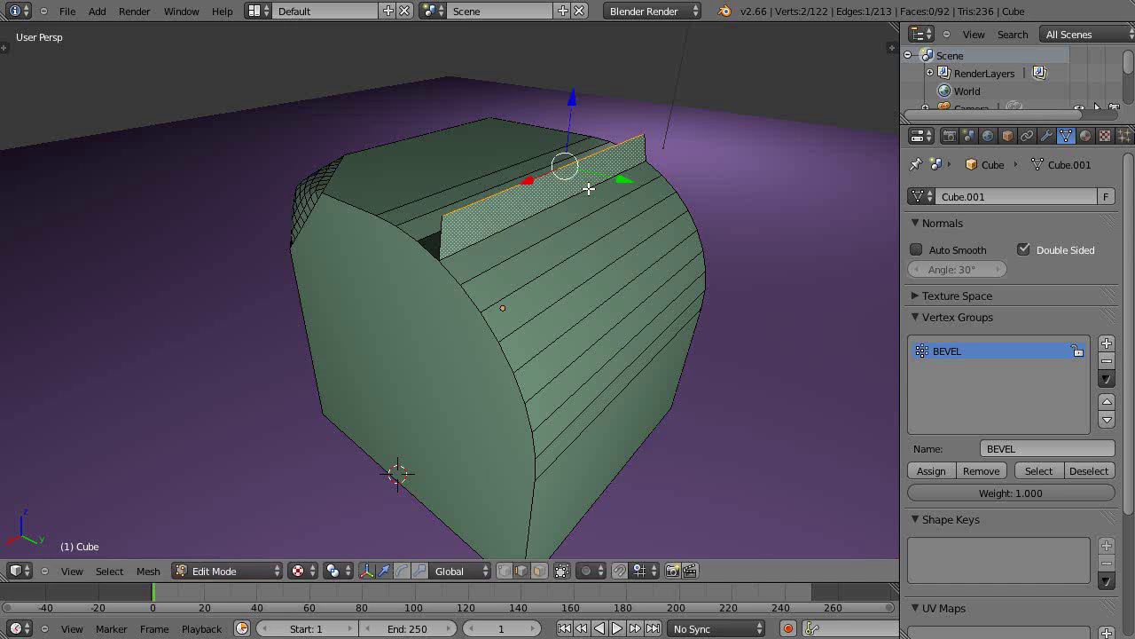
{"action": "key", "text": "ctrl+z"}
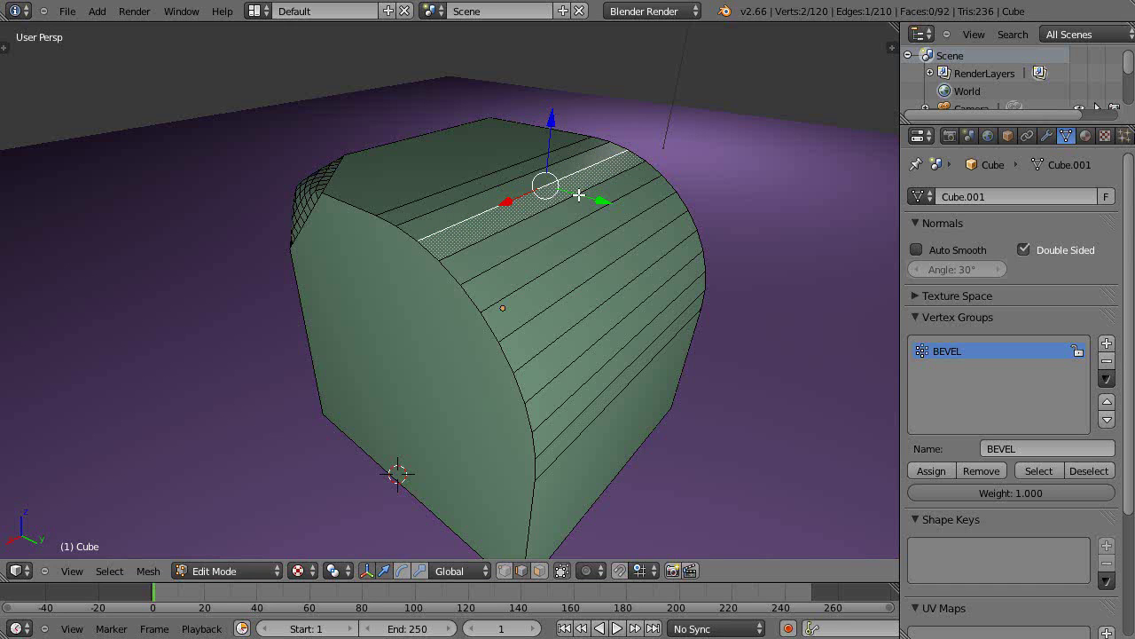
{"action": "key", "text": "e"}
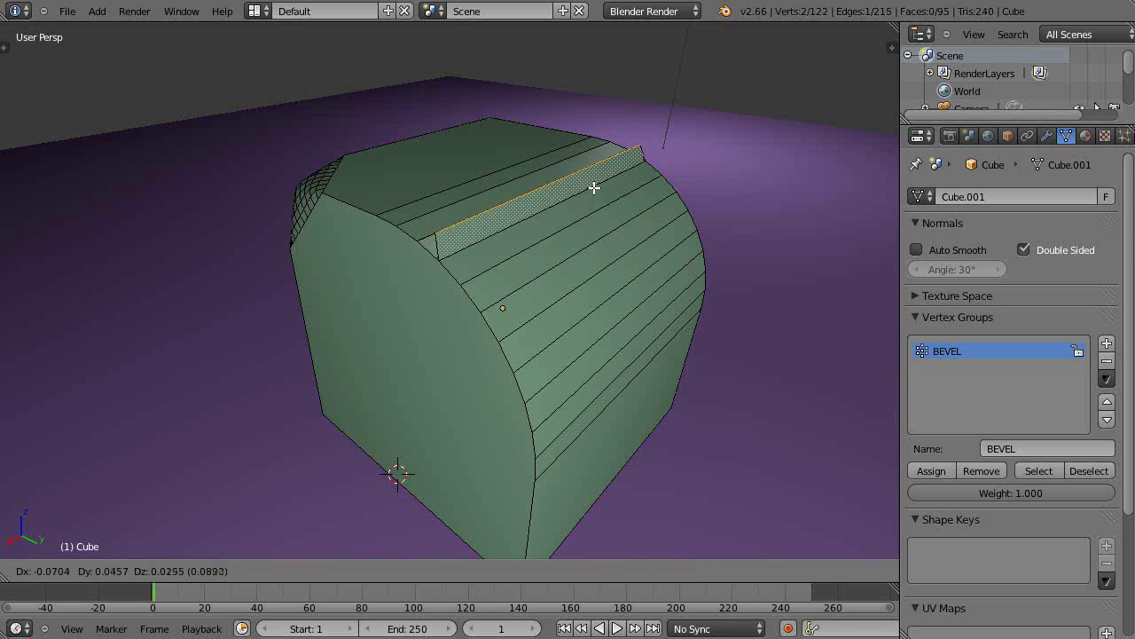
{"action": "left_click", "coordinate": [610, 185]}
Orbit and zoom around the cube to inspect the fin and bevelled top edge
{"action": "middle_click_drag", "start_coordinate": [537, 225], "coordinate": [615, 230]}
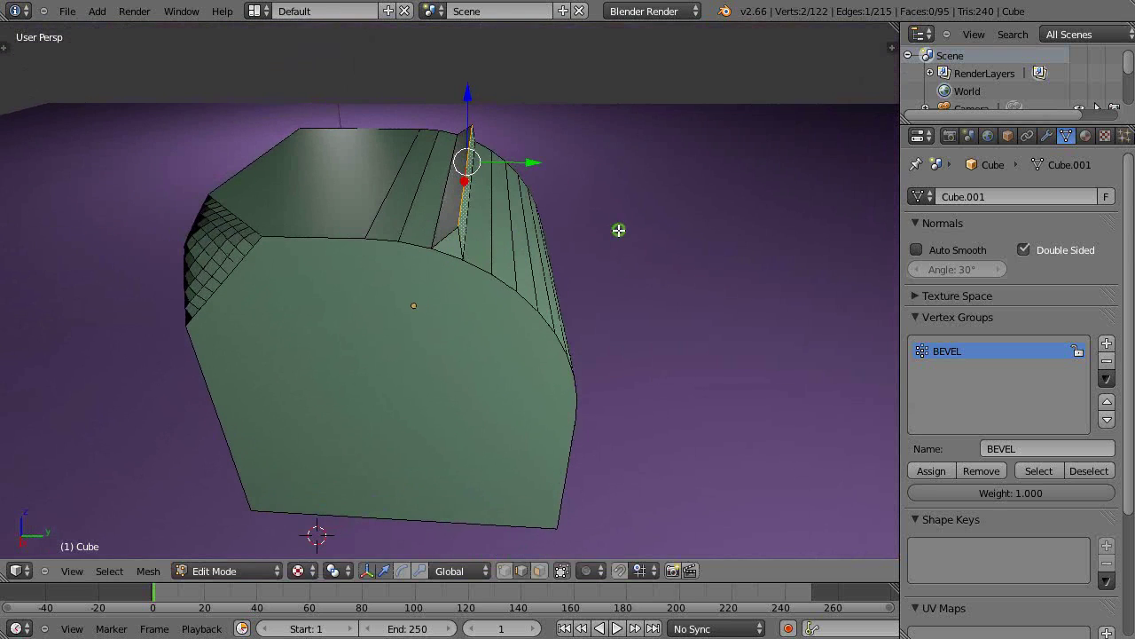
{"action": "middle_click_drag", "start_coordinate": [468, 240], "coordinate": [370, 236]}
{"action": "scroll", "coordinate": [492, 234], "scroll_direction": "up", "scroll_amount": 3}
{"action": "scroll", "coordinate": [487, 234], "scroll_direction": "down", "scroll_amount": 2}
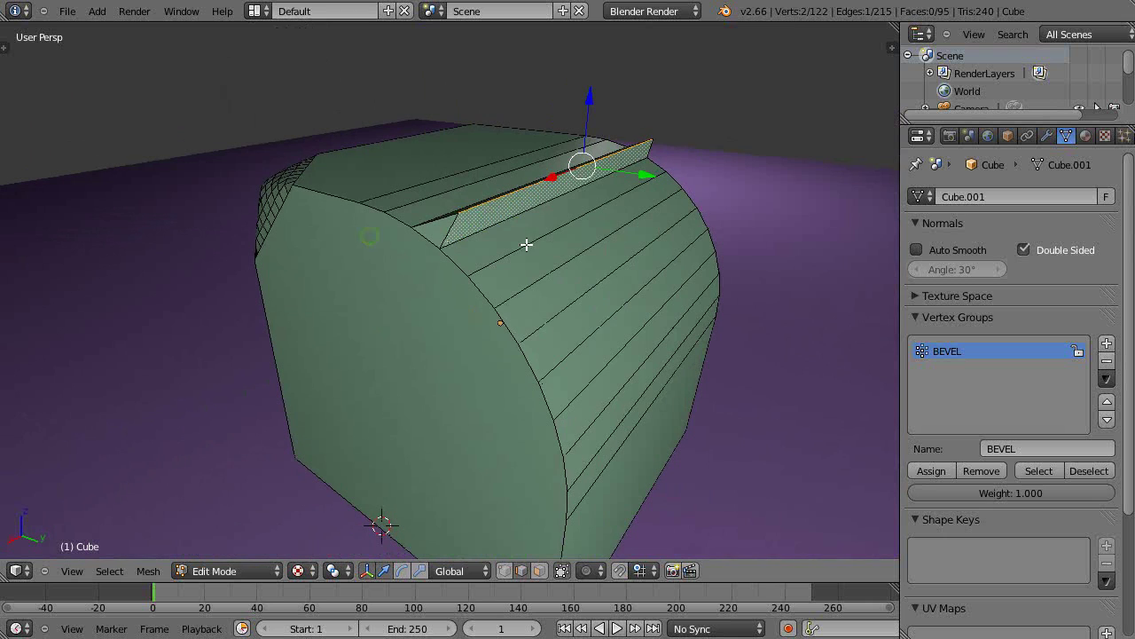
{"action": "scroll", "coordinate": [536, 246], "scroll_direction": "down", "scroll_amount": 2}
{"action": "scroll", "coordinate": [538, 248], "scroll_direction": "up", "scroll_amount": 4}
{"action": "middle_click_drag", "start_coordinate": [537, 251], "coordinate": [476, 237]}
{"action": "scroll", "coordinate": [532, 244], "scroll_direction": "down", "scroll_amount": 4}
{"action": "middle_click_drag", "start_coordinate": [578, 251], "coordinate": [615, 251]}
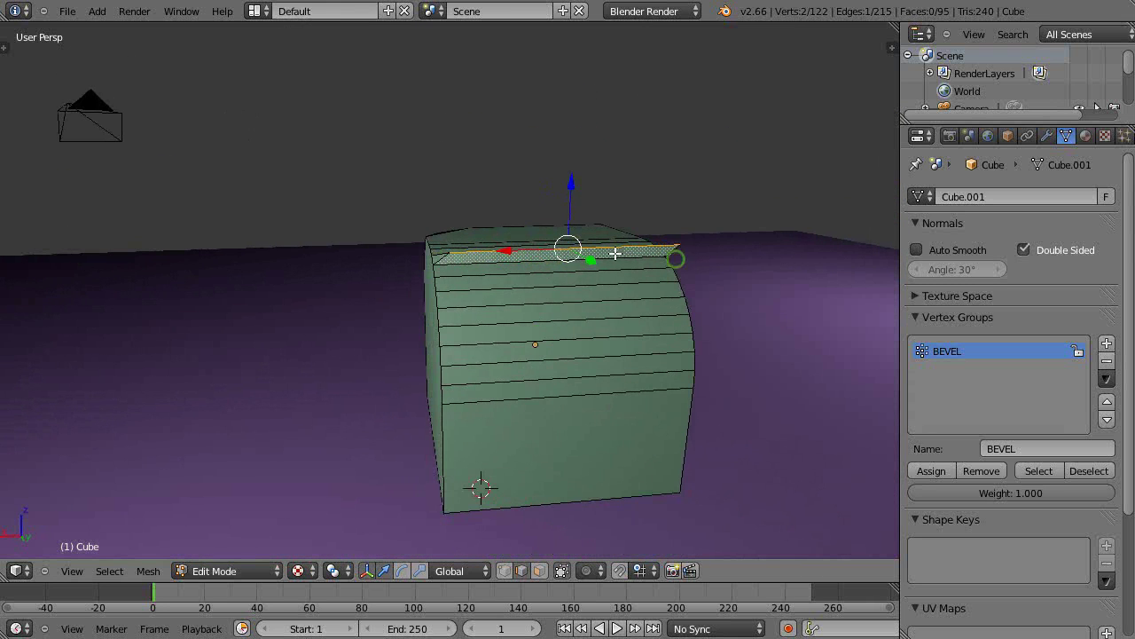
Return to Object Mode and undo back to the plain, sharp-edged cube
{"action": "key", "text": "Tab"}
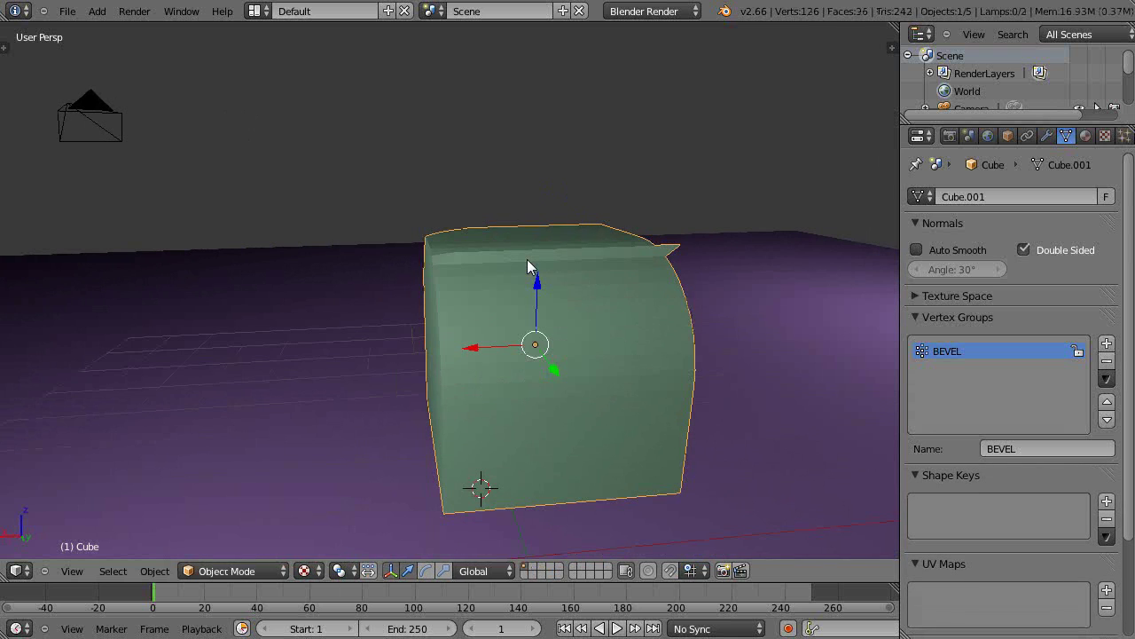
{"action": "key", "text": "ctrl+z"}
{"action": "key", "text": "ctrl+z"}
{"action": "middle_click_drag", "start_coordinate": [527, 262], "coordinate": [608, 292]}
{"action": "middle_click_drag", "start_coordinate": [558, 319], "coordinate": [549, 339]}
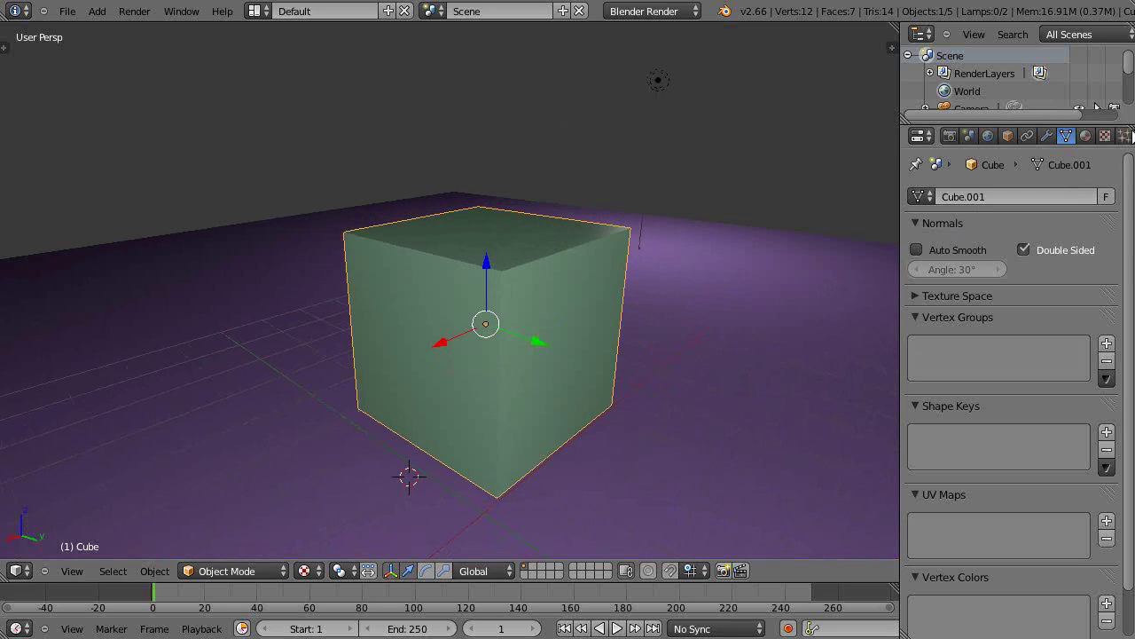
Add a Bevel modifier in the Modifiers tab and drag its Width to about 0.4
{"action": "left_click", "coordinate": [1046, 135]}
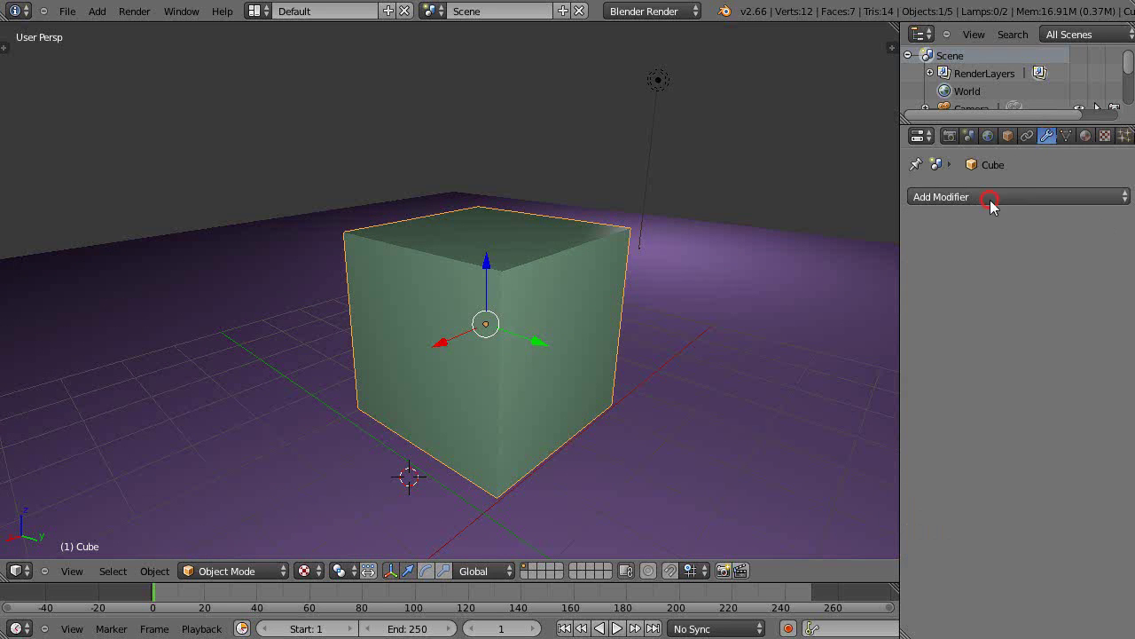
{"action": "left_click", "coordinate": [922, 197]}
{"action": "left_click", "coordinate": [721, 254]}
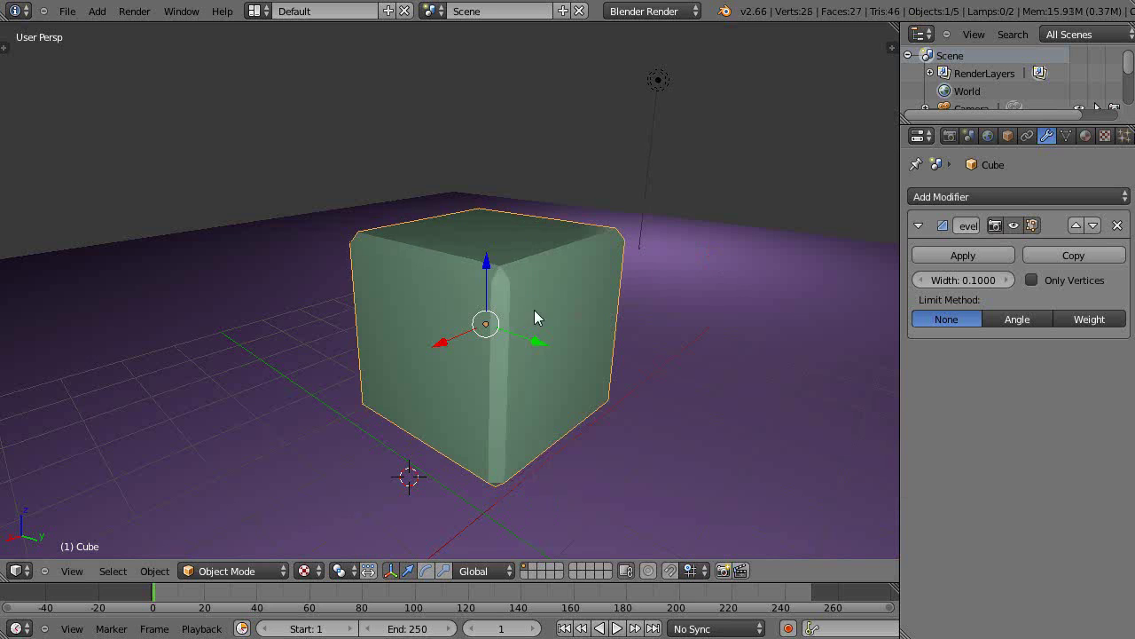
{"action": "scroll", "coordinate": [498, 294], "scroll_direction": "up", "scroll_amount": 3}
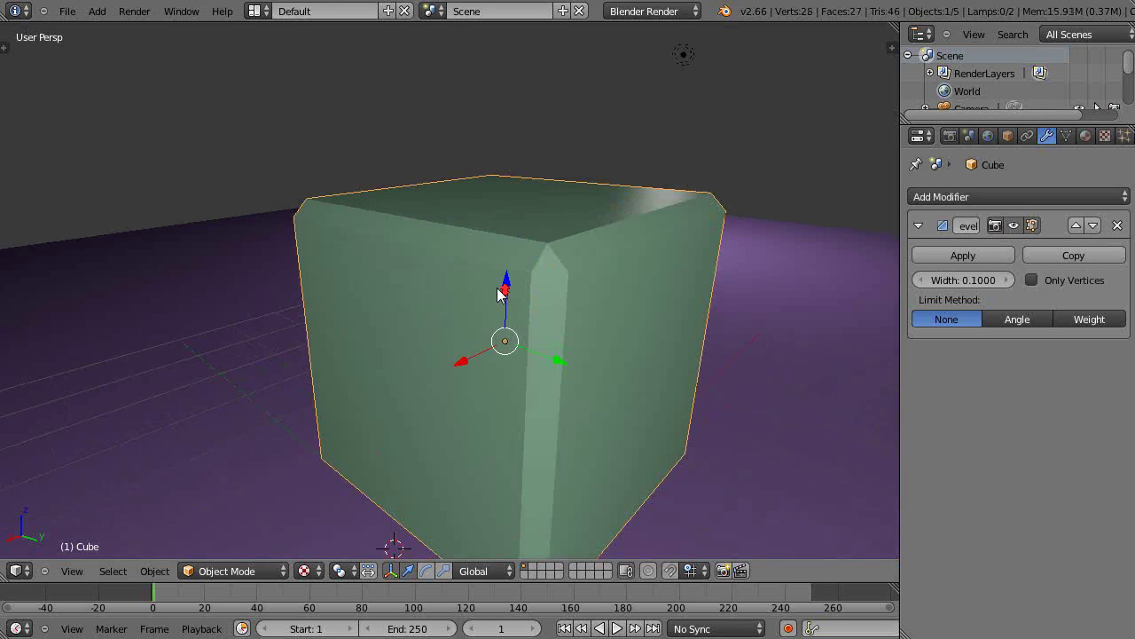
{"action": "scroll", "coordinate": [659, 247], "scroll_direction": "down", "scroll_amount": 3}
{"action": "mouse_move", "coordinate": [950, 278]}
{"action": "left_mouse_down"}
{"action": "mouse_move", "coordinate": [972, 277]}
{"action": "mouse_move", "coordinate": [941, 279]}
{"action": "left_mouse_up"}
Set the Bevel modifier's Limit Method to Angle, test widths, and return Width to 0
{"action": "left_click", "coordinate": [1003, 317]}
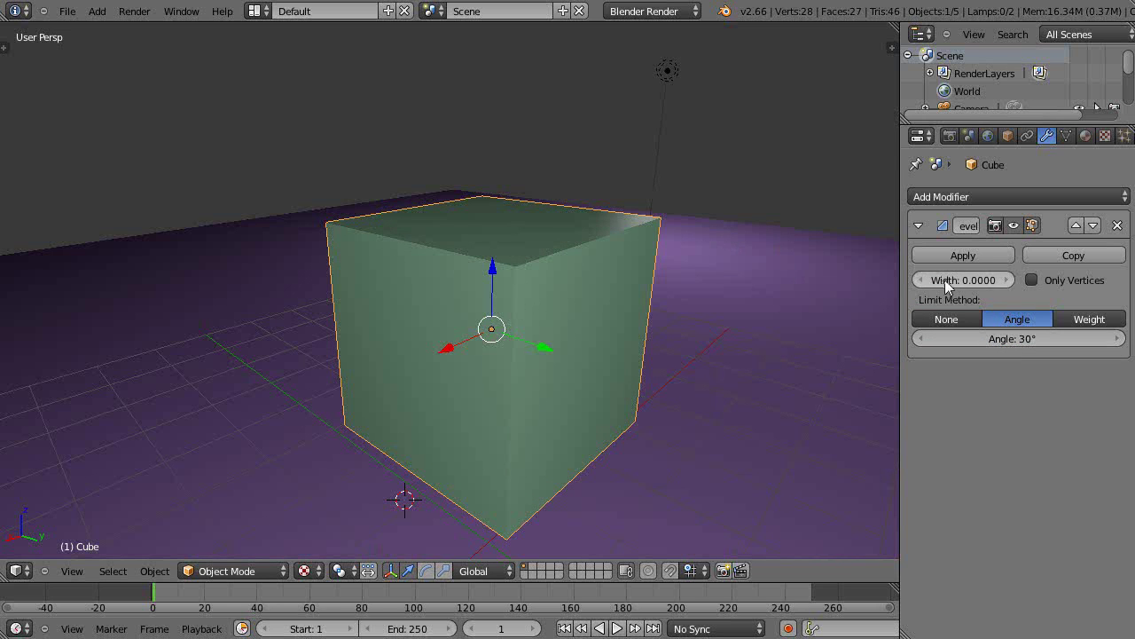
{"action": "left_click_drag", "start_coordinate": [931, 280], "coordinate": [917, 281]}
{"action": "left_click_drag", "start_coordinate": [990, 344], "coordinate": [1032, 338]}
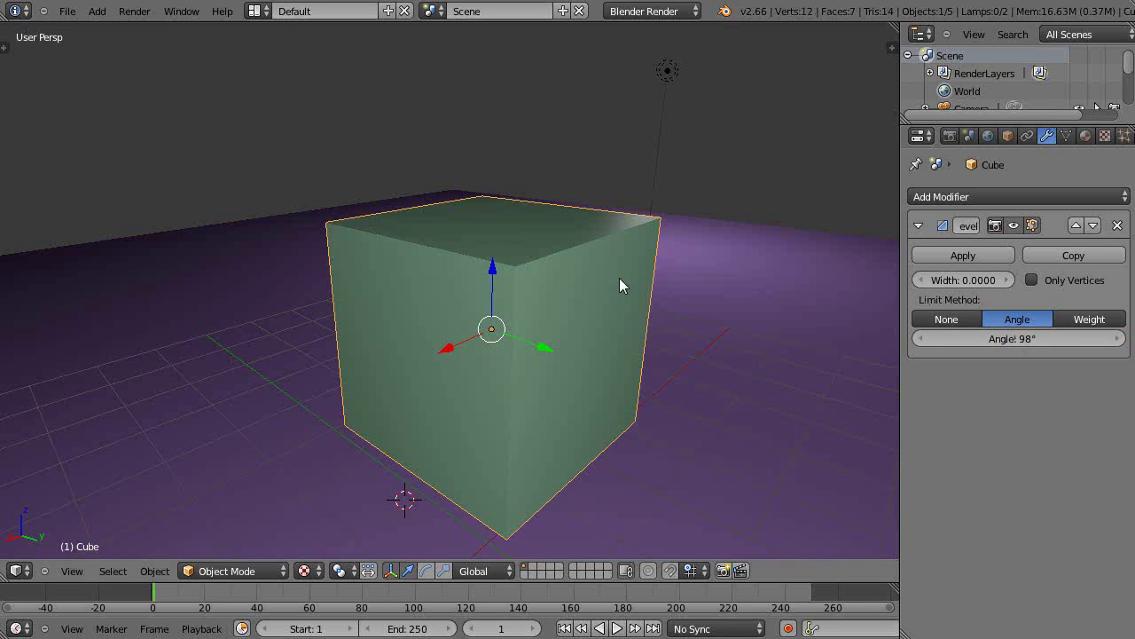
{"action": "left_click", "coordinate": [934, 280]}
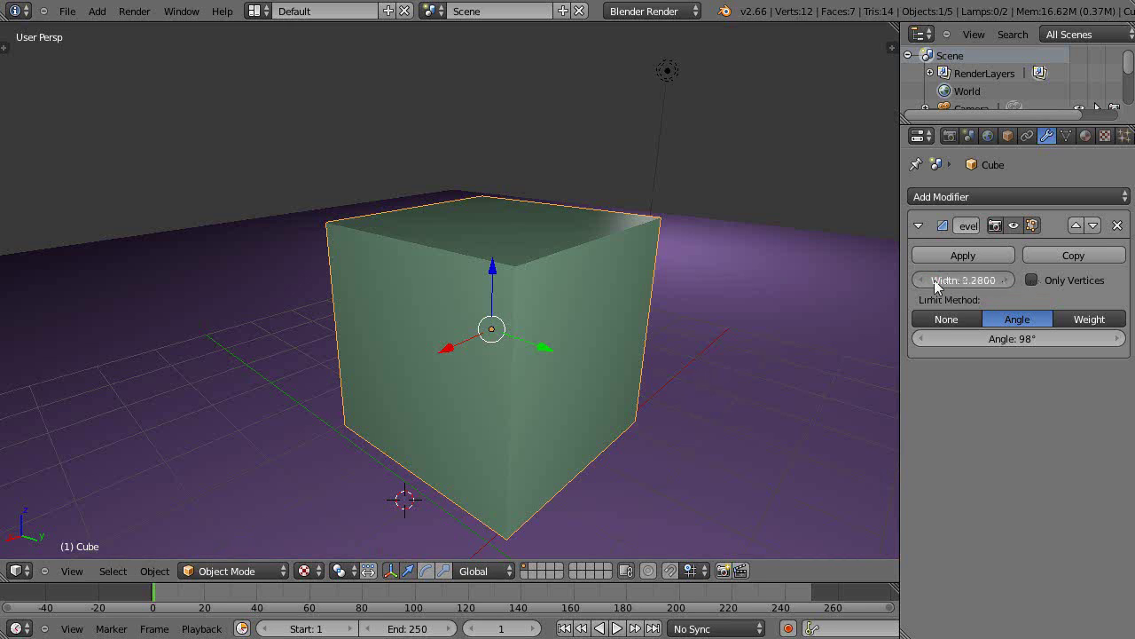
{"action": "left_click_drag", "start_coordinate": [934, 280], "coordinate": [927, 280]}
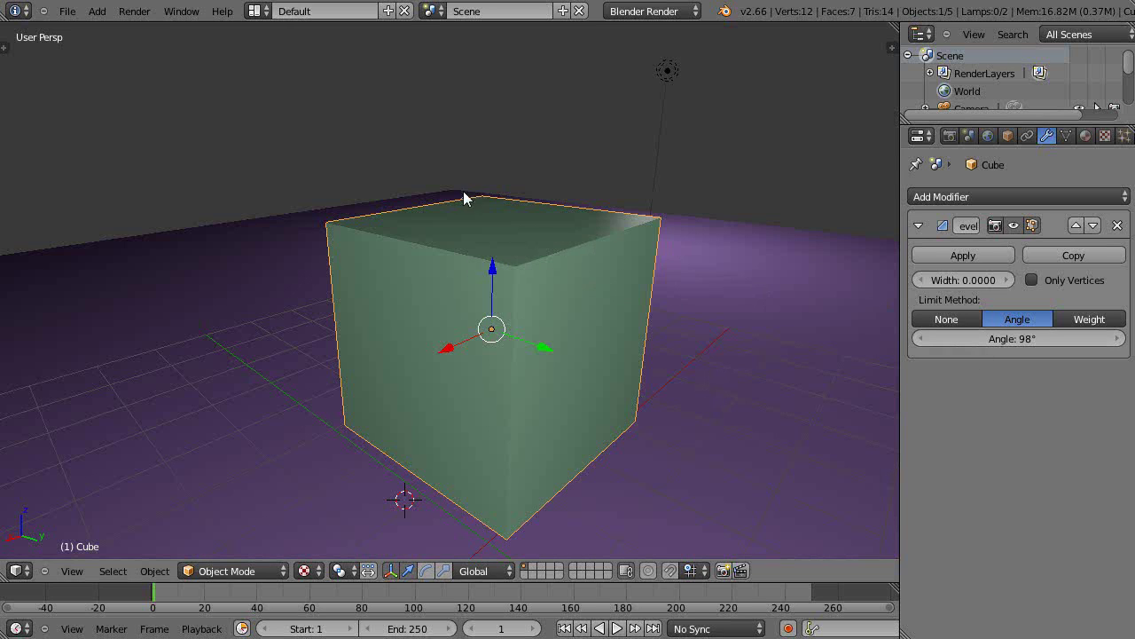
{"action": "left_click", "coordinate": [926, 281]}
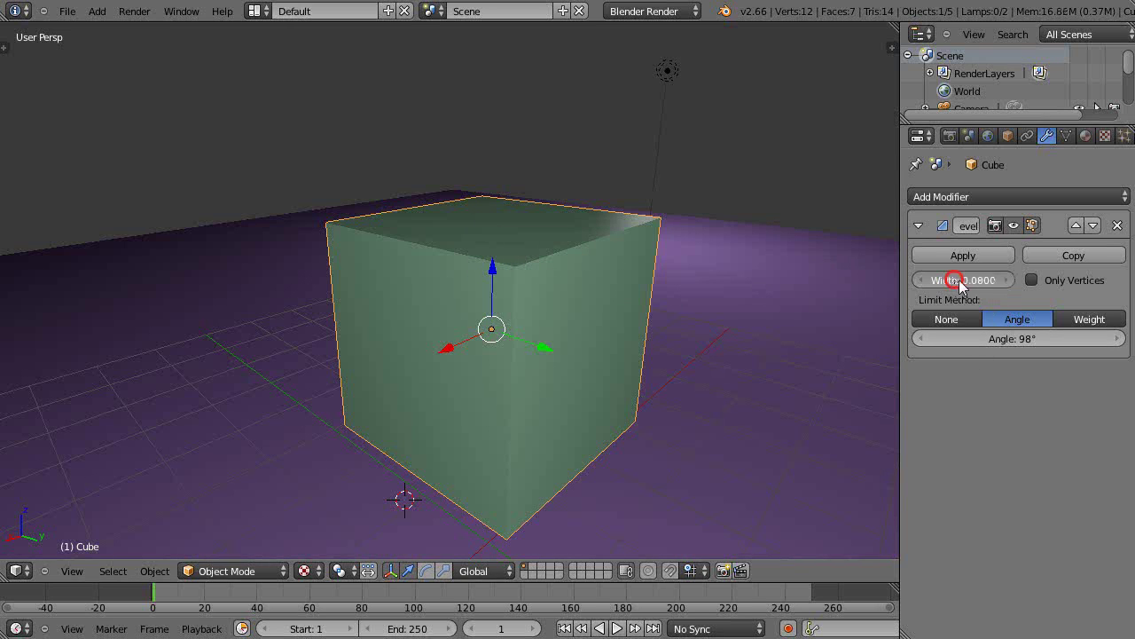
Set the bevel's angle limit to 89°
{"action": "left_click_drag", "start_coordinate": [1017, 342], "coordinate": [1001, 342]}
{"action": "left_click", "coordinate": [997, 342]}
{"action": "type", "text": "89"}
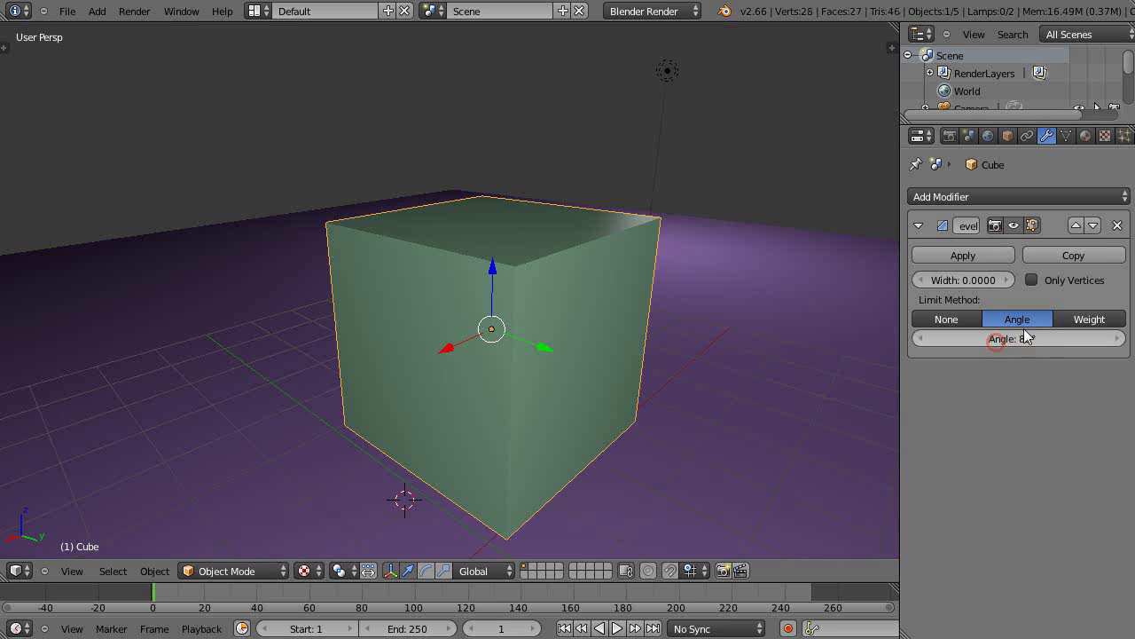
{"action": "key", "text": "Return"}
Preview bevel widths at the 89° limit, return Width to 0, and orbit the cube
{"action": "mouse_move", "coordinate": [942, 284]}
{"action": "left_mouse_down"}
{"action": "mouse_move", "coordinate": [958, 282]}
{"action": "mouse_move", "coordinate": [939, 281]}
{"action": "left_mouse_up"}
{"action": "scroll", "coordinate": [724, 285], "scroll_direction": "down", "scroll_amount": 2}
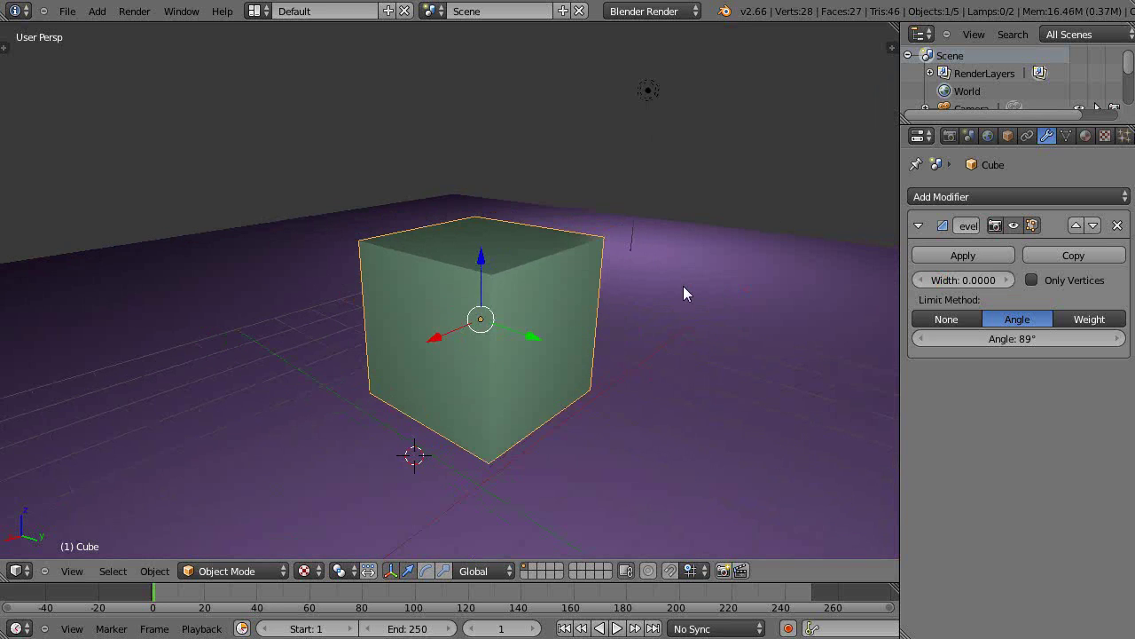
{"action": "scroll", "coordinate": [685, 293], "scroll_direction": "down", "scroll_amount": 1}
{"action": "middle_click_drag", "start_coordinate": [682, 284], "coordinate": [630, 338]}
{"action": "scroll", "coordinate": [635, 313], "scroll_direction": "down", "scroll_amount": 1}
{"action": "scroll", "coordinate": [636, 320], "scroll_direction": "up", "scroll_amount": 1}
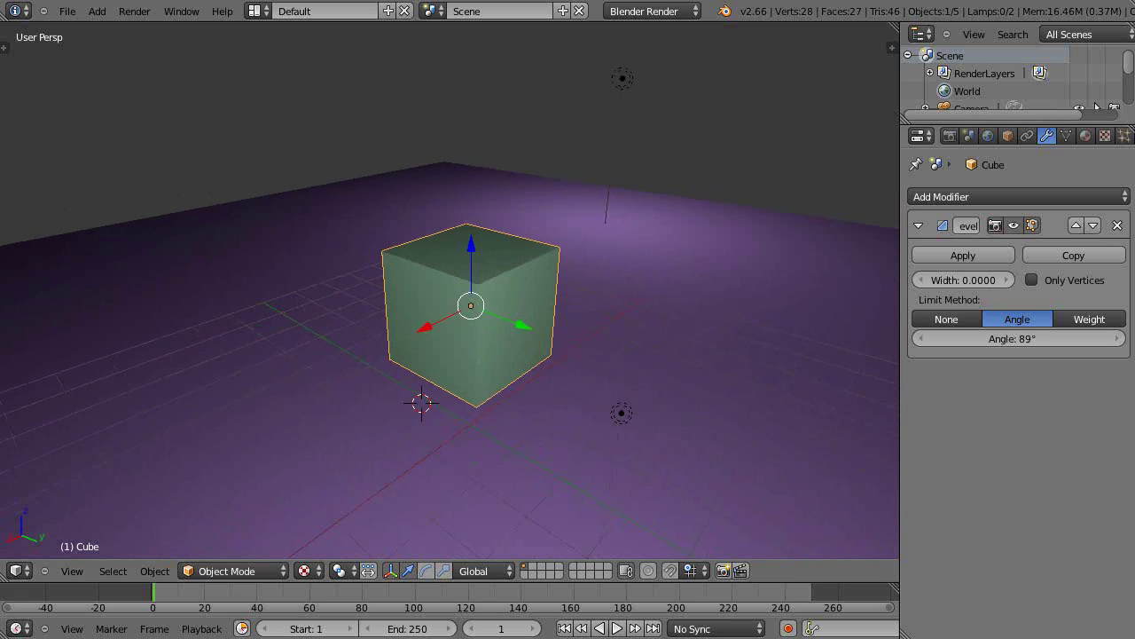